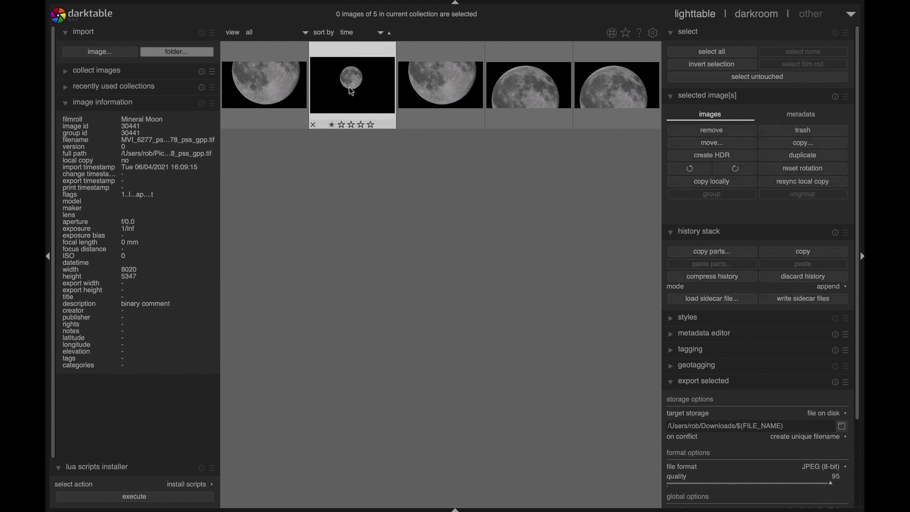
Open the second moon photo in the darkroom, listing only the active modules.
{"action": "left_click", "coordinate": [349, 86]}
{"action": "double_click", "coordinate": [349, 87]}
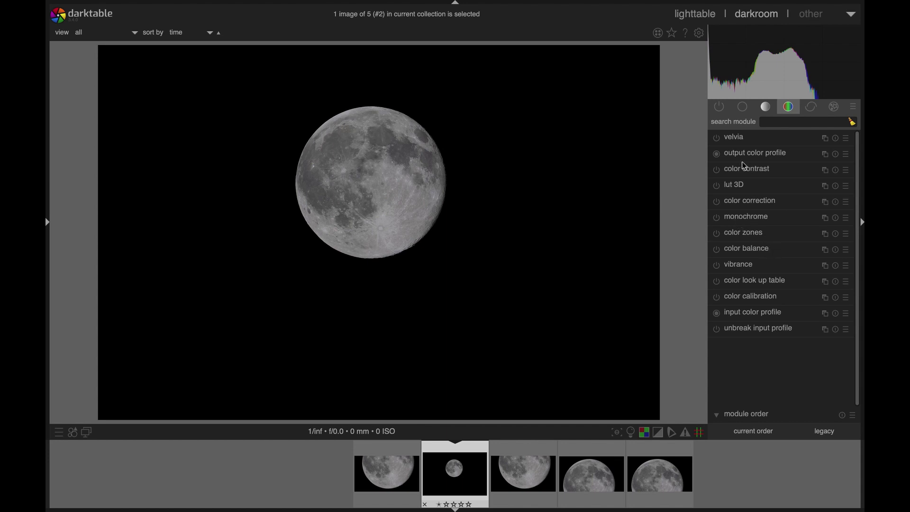
{"action": "left_click", "coordinate": [722, 107]}
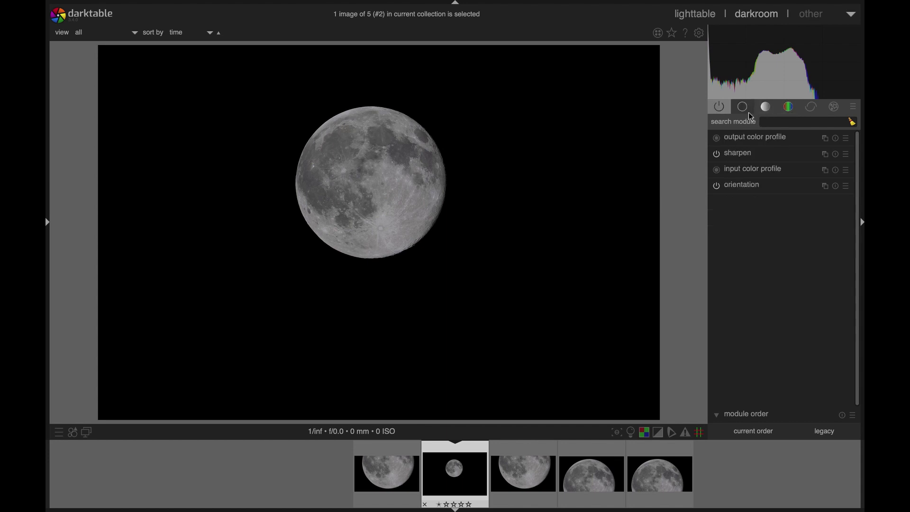
Enable crop and rotate via the 'crop' search and set its aspect to freehand.
{"action": "left_click", "coordinate": [780, 124]}
{"action": "type", "text": "crop"}
{"action": "left_click", "coordinate": [717, 138]}
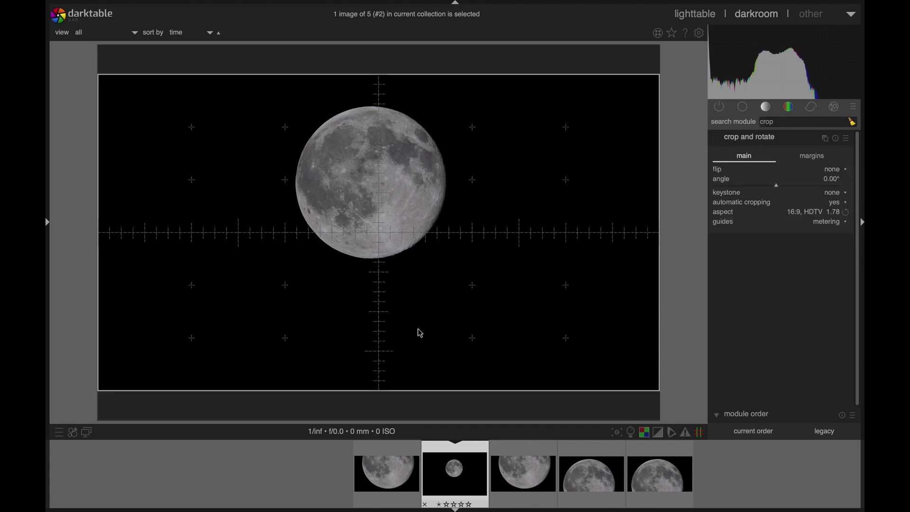
{"action": "left_click", "coordinate": [823, 212]}
{"action": "left_click", "coordinate": [823, 127]}
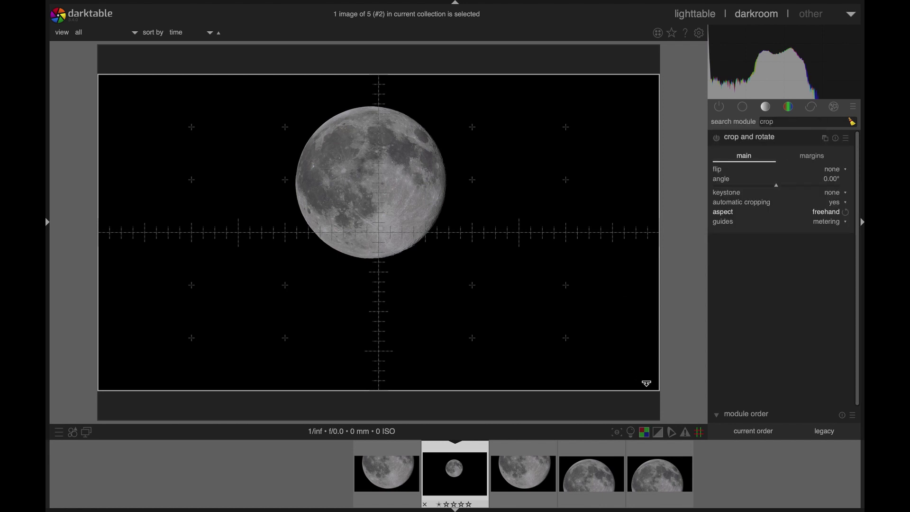
Drag the crop frame into a square centred on the moon and apply it.
{"action": "left_click_drag", "start_coordinate": [643, 378], "coordinate": [494, 299]}
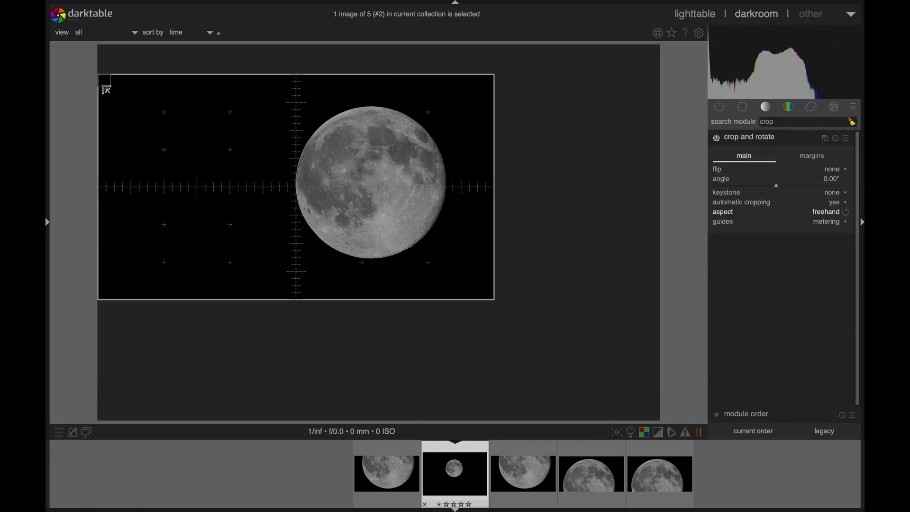
{"action": "left_click_drag", "start_coordinate": [104, 89], "coordinate": [248, 85]}
{"action": "left_click_drag", "start_coordinate": [366, 191], "coordinate": [372, 188]}
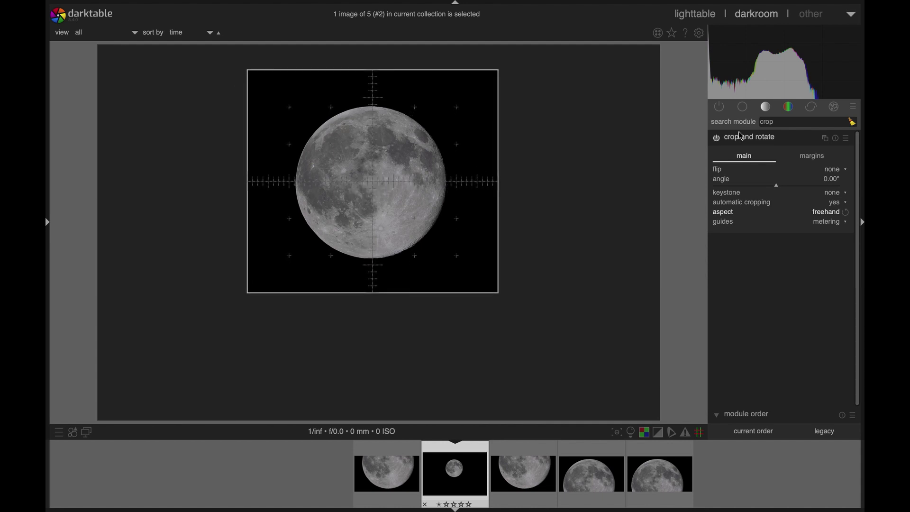
{"action": "left_click", "coordinate": [756, 139]}
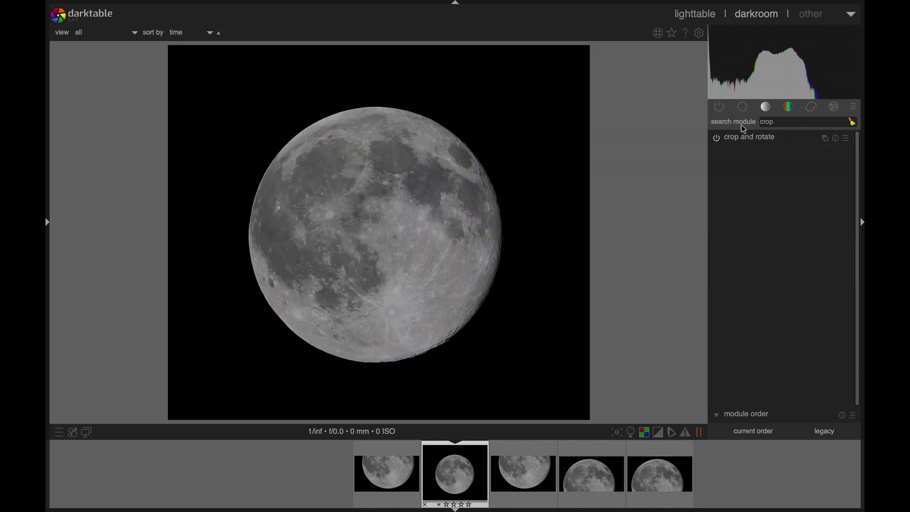
{"action": "left_click", "coordinate": [743, 107]}
{"action": "left_click", "coordinate": [721, 107]}
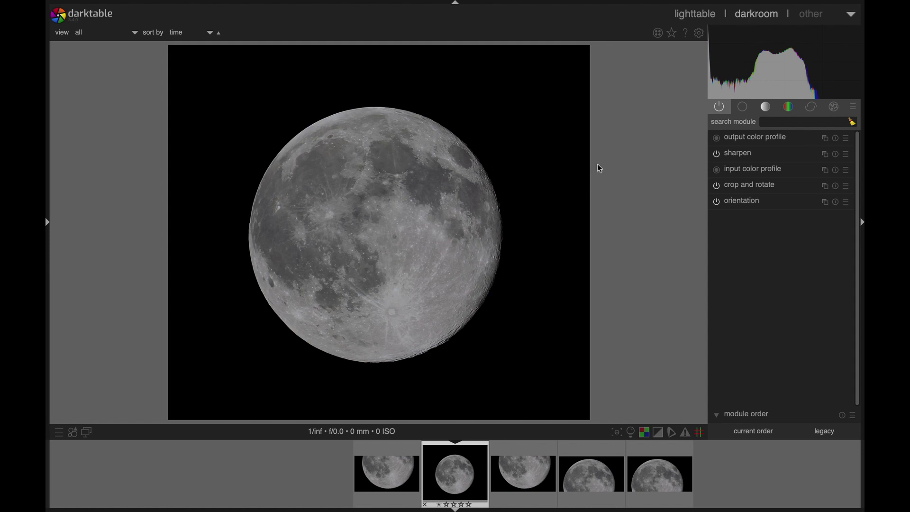
Enable basic adjustments and raise its saturation to +0.30.
{"action": "left_click", "coordinate": [762, 125]}
{"action": "type", "text": "basic"}
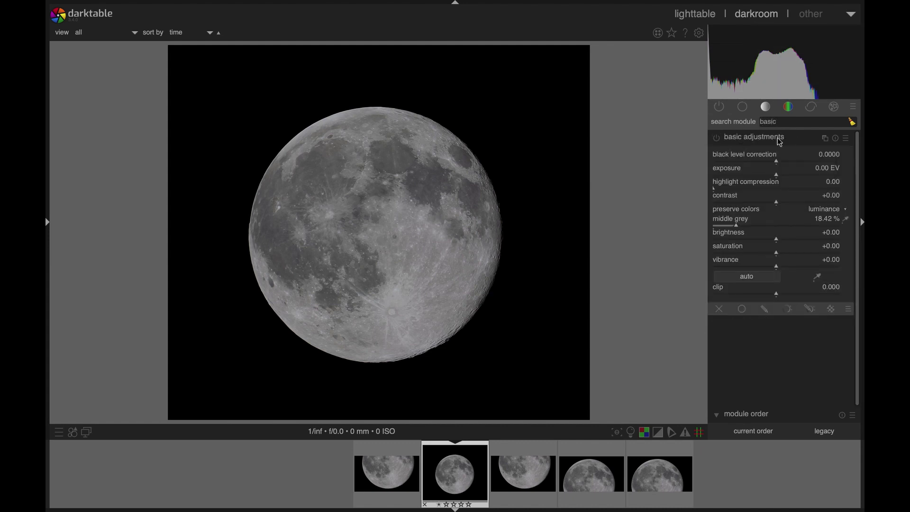
{"action": "left_click", "coordinate": [716, 138]}
{"action": "left_click_drag", "start_coordinate": [789, 252], "coordinate": [798, 257]}
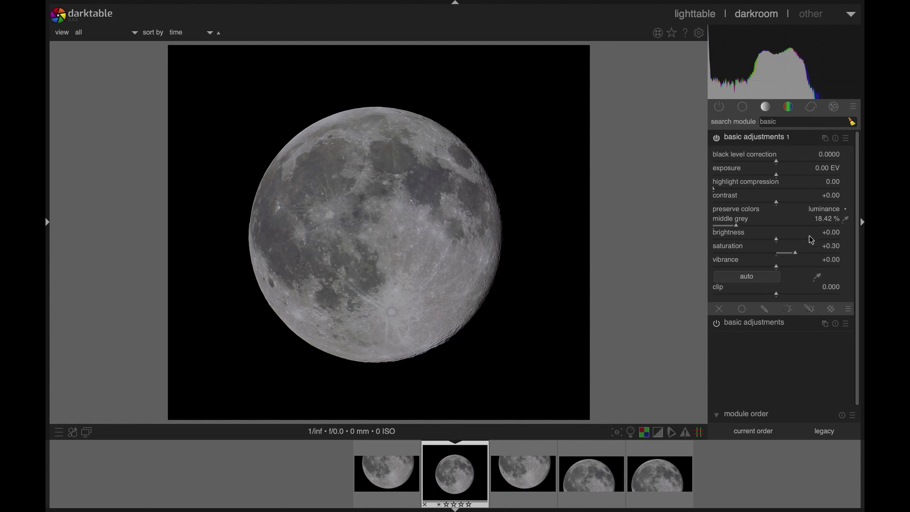
Duplicate the basic adjustments instance three times to stack the saturation boost.
{"action": "left_click", "coordinate": [826, 138]}
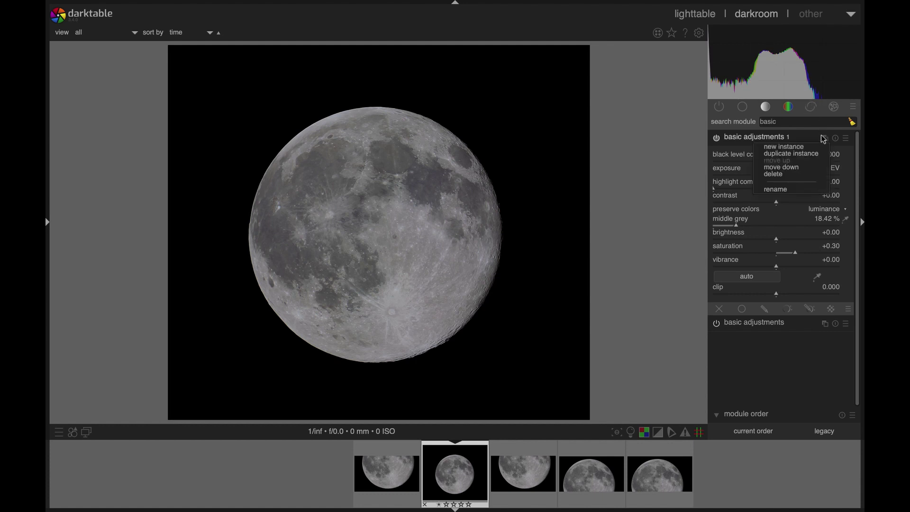
{"action": "left_click", "coordinate": [805, 155]}
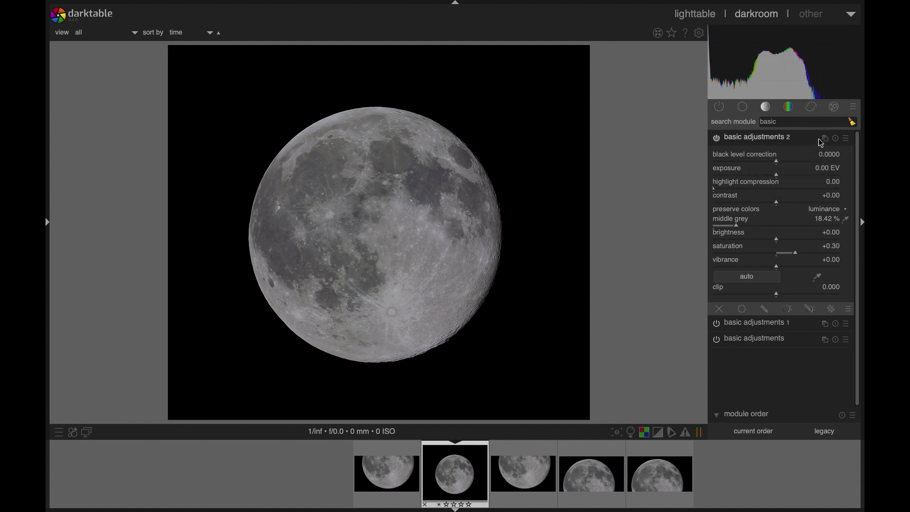
{"action": "left_click", "coordinate": [825, 138]}
{"action": "left_click", "coordinate": [805, 154]}
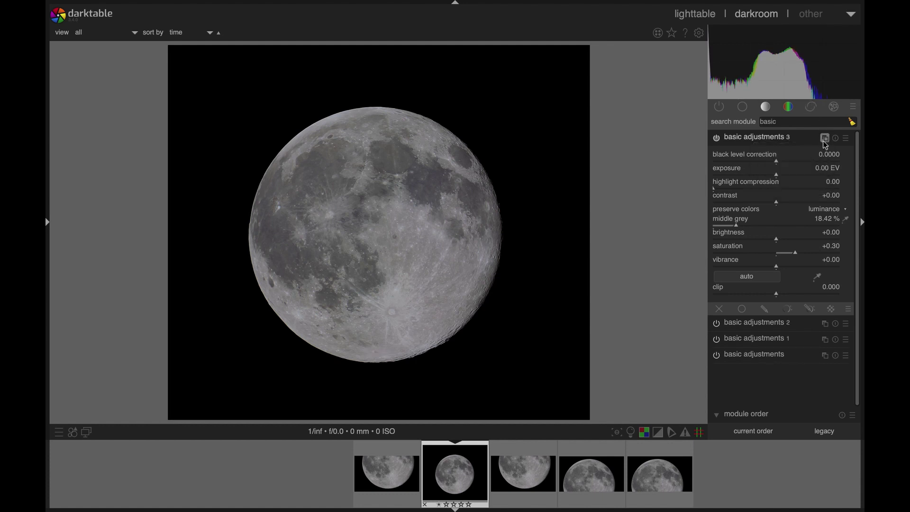
{"action": "left_click", "coordinate": [825, 138]}
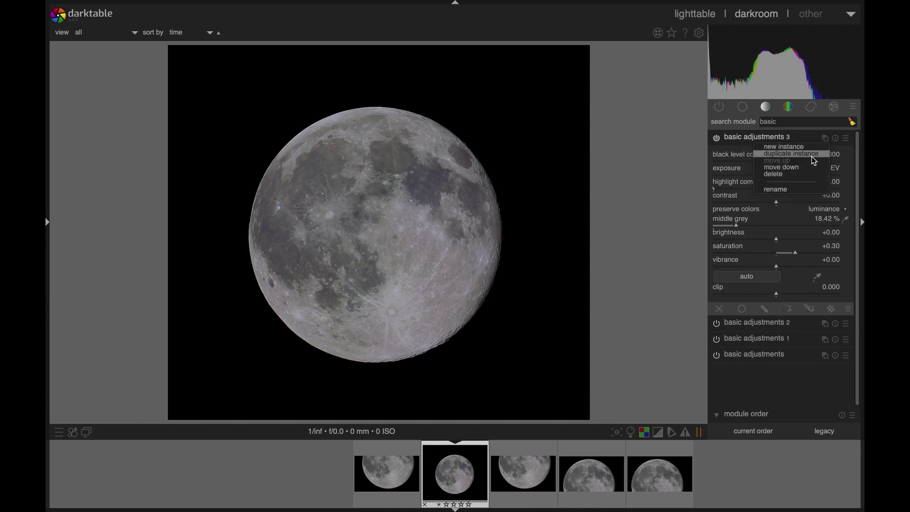
{"action": "left_click", "coordinate": [812, 155]}
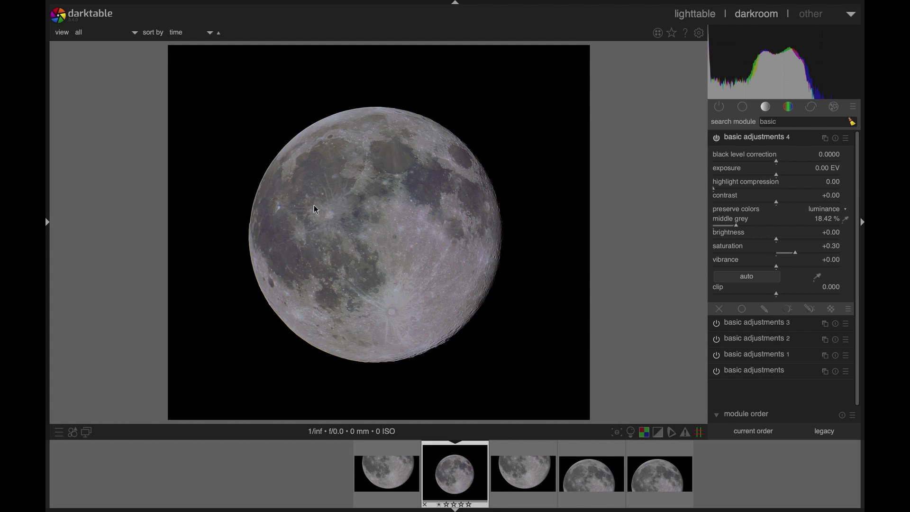
Zoom and pan around the moon, then zoom out until the whole full moon is visible.
{"action": "scroll", "coordinate": [288, 211], "scroll_direction": "up", "scroll_amount": 5}
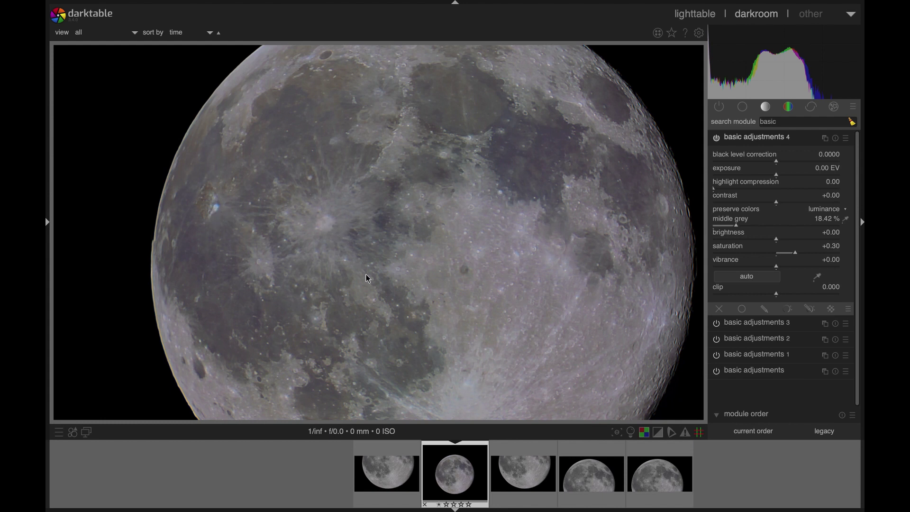
{"action": "left_click_drag", "start_coordinate": [384, 296], "coordinate": [366, 247]}
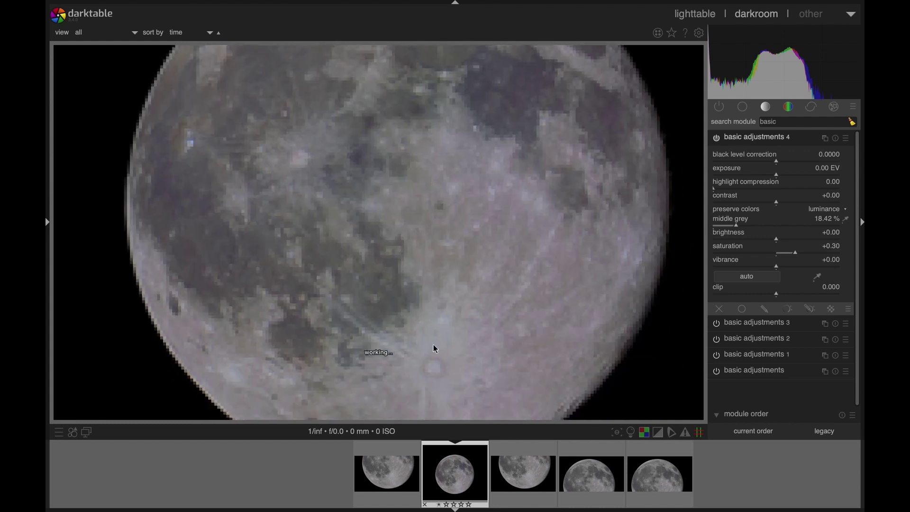
{"action": "mouse_move", "coordinate": [404, 197]}
{"action": "left_mouse_down"}
{"action": "mouse_move", "coordinate": [415, 223]}
{"action": "mouse_move", "coordinate": [410, 212]}
{"action": "left_mouse_up"}
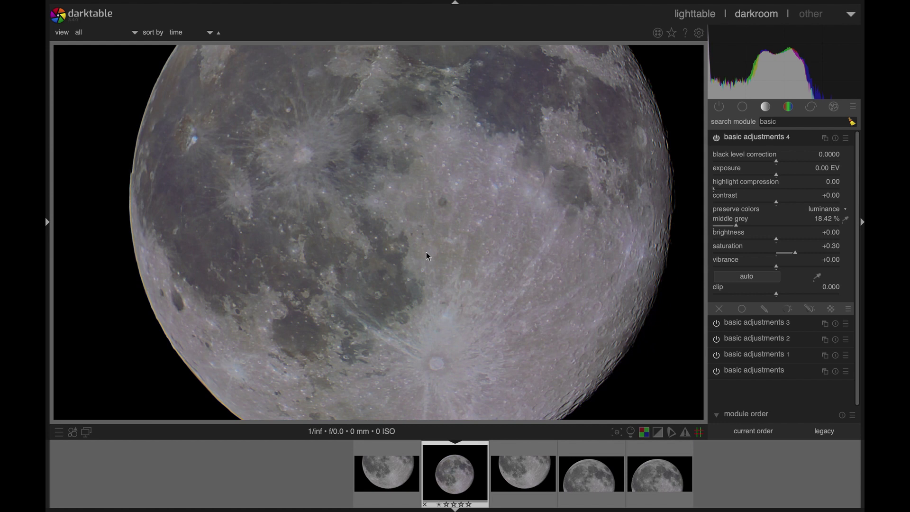
{"action": "scroll", "coordinate": [571, 184], "scroll_direction": "up", "scroll_amount": 3}
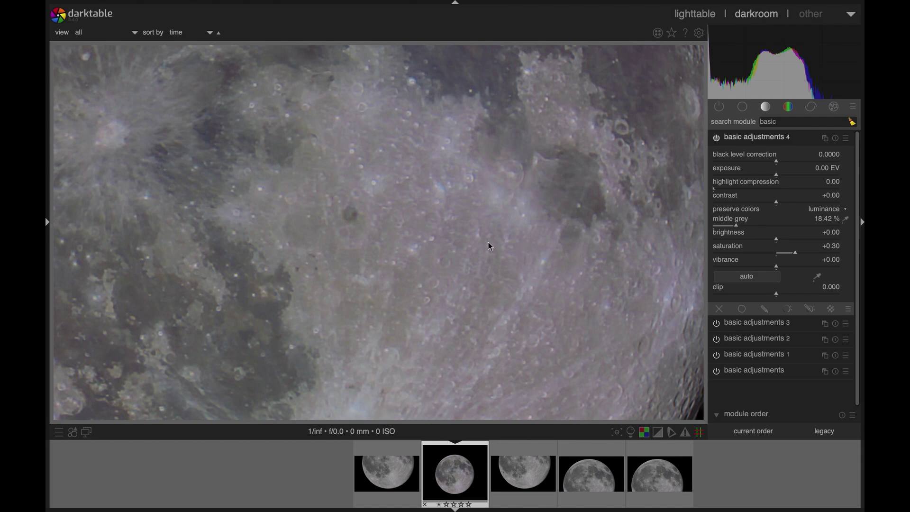
{"action": "scroll", "coordinate": [490, 247], "scroll_direction": "down", "scroll_amount": 3}
{"action": "scroll", "coordinate": [491, 246], "scroll_direction": "down", "scroll_amount": 2}
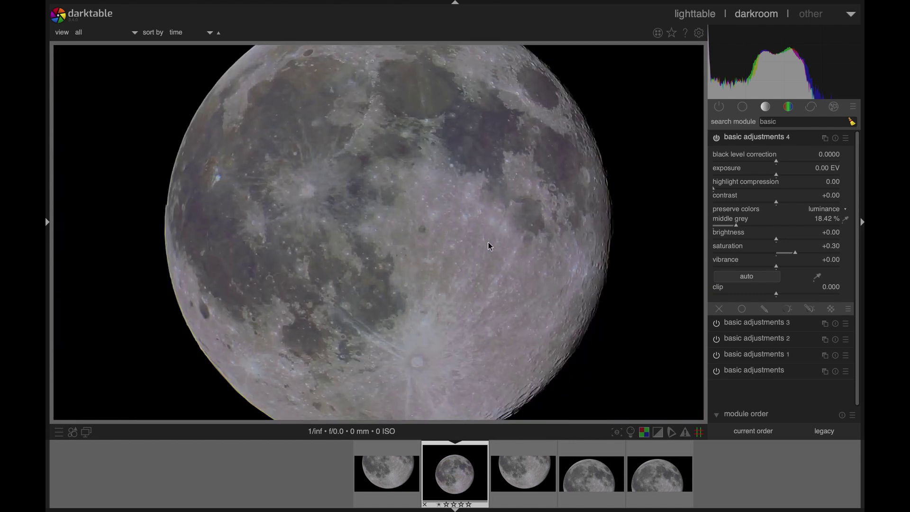
Add more basic adjustments duplicates until the stack reaches basic adjustments 9.
{"action": "left_click", "coordinate": [826, 138]}
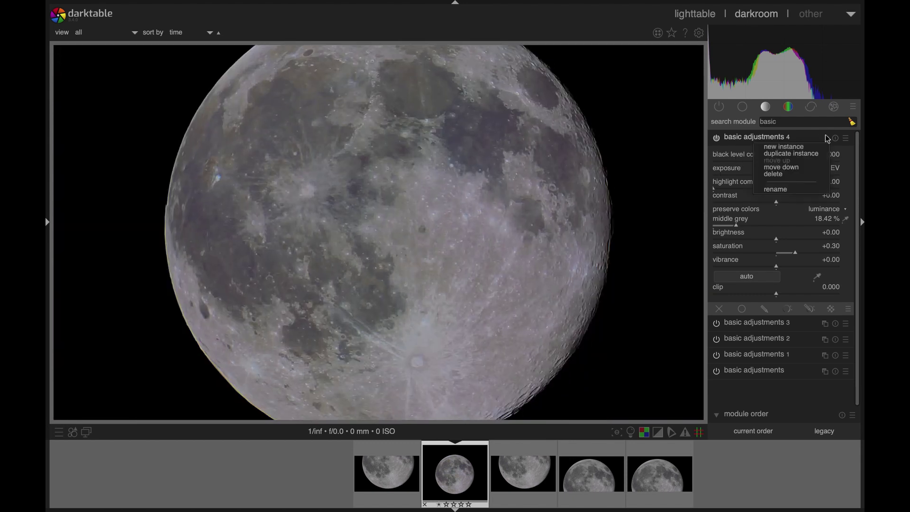
{"action": "left_click", "coordinate": [805, 154]}
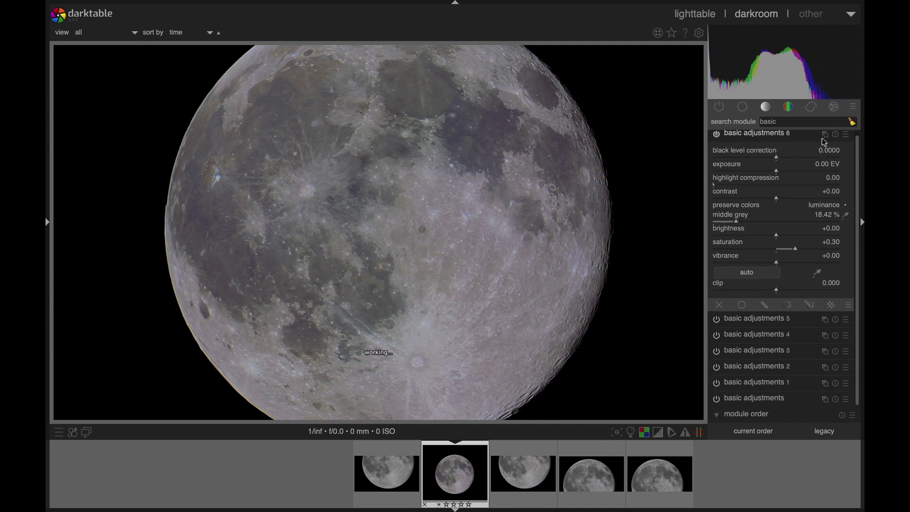
{"action": "left_click", "coordinate": [825, 135]}
{"action": "left_click", "coordinate": [812, 151]}
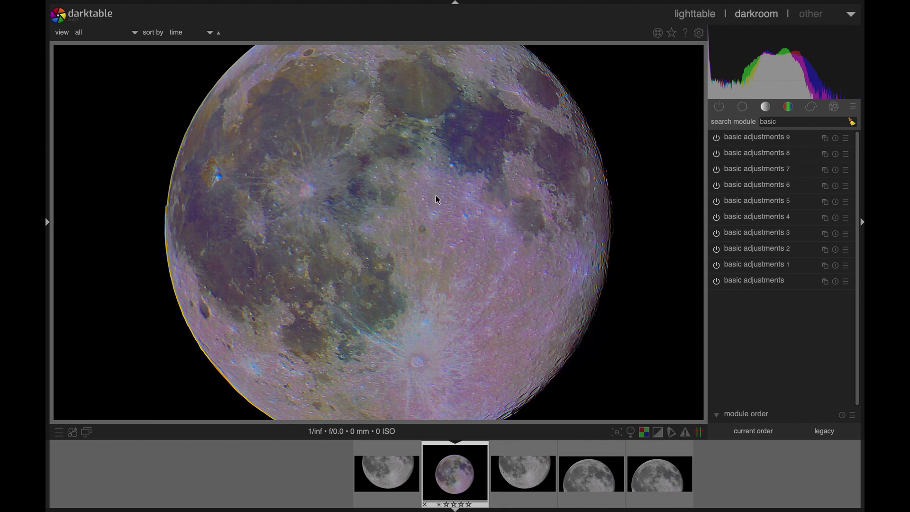
Switch off basic adjustments 9, 8 and 7, keeping the other instances active.
{"action": "left_click", "coordinate": [717, 138]}
{"action": "left_click", "coordinate": [719, 155]}
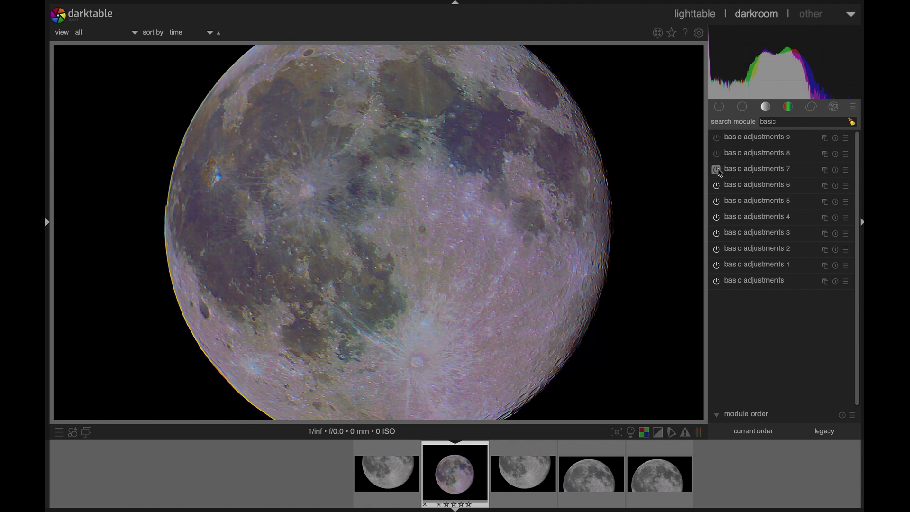
{"action": "left_click", "coordinate": [719, 171]}
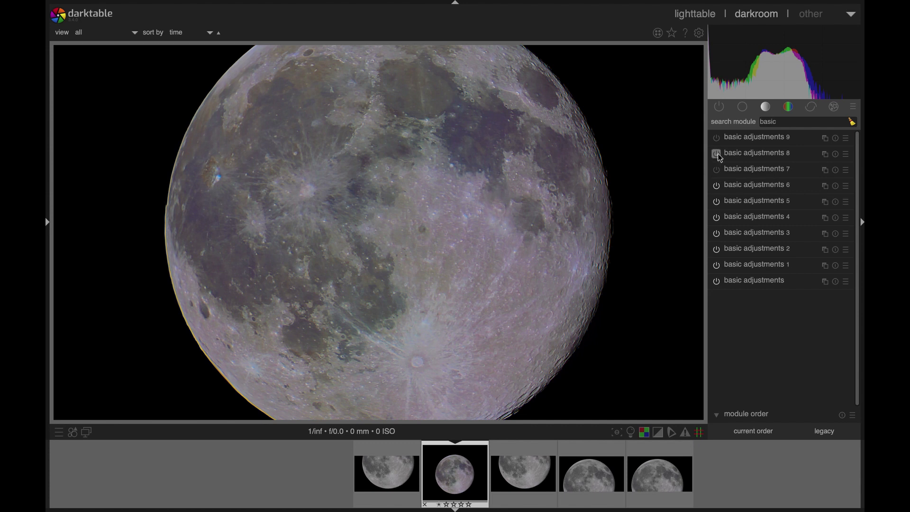
{"action": "left_click", "coordinate": [718, 186]}
{"action": "left_click", "coordinate": [717, 202]}
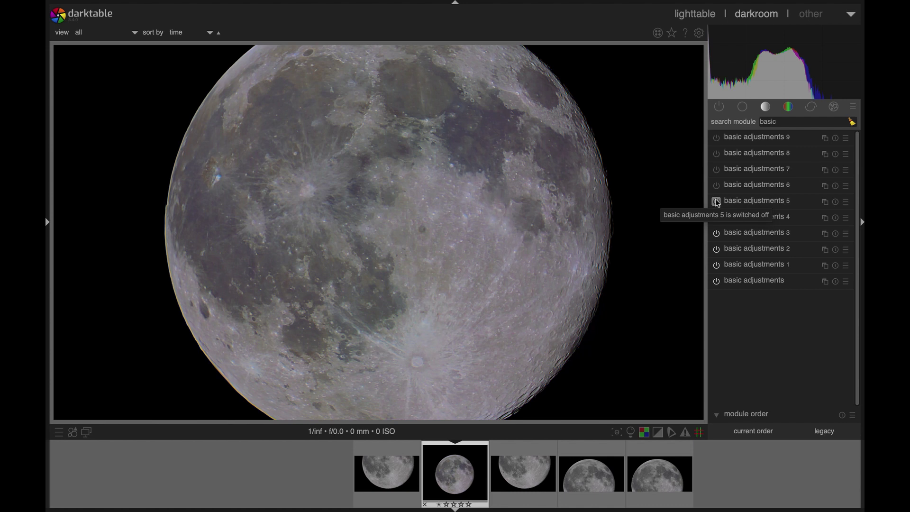
{"action": "left_click", "coordinate": [718, 187]}
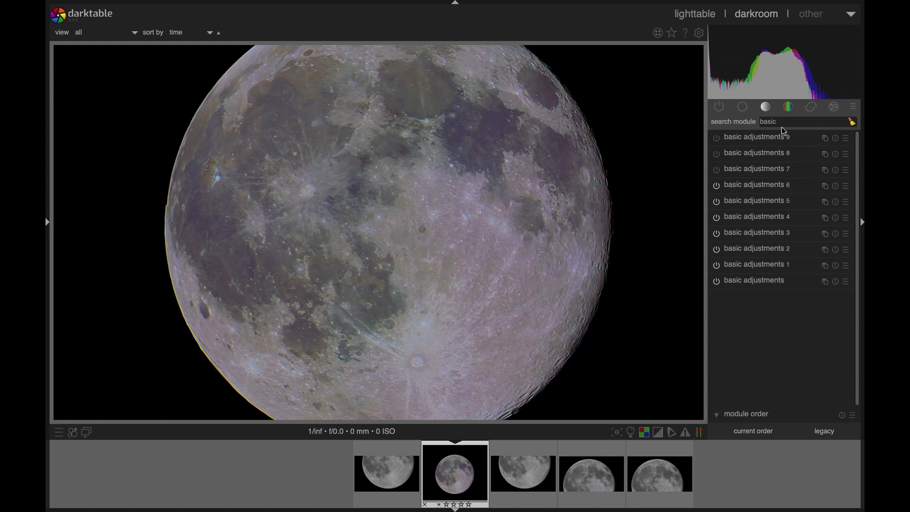
Find rgb curve and bend it into a two-node S shape for stronger contrast.
{"action": "left_click_drag", "start_coordinate": [781, 124], "coordinate": [730, 123]}
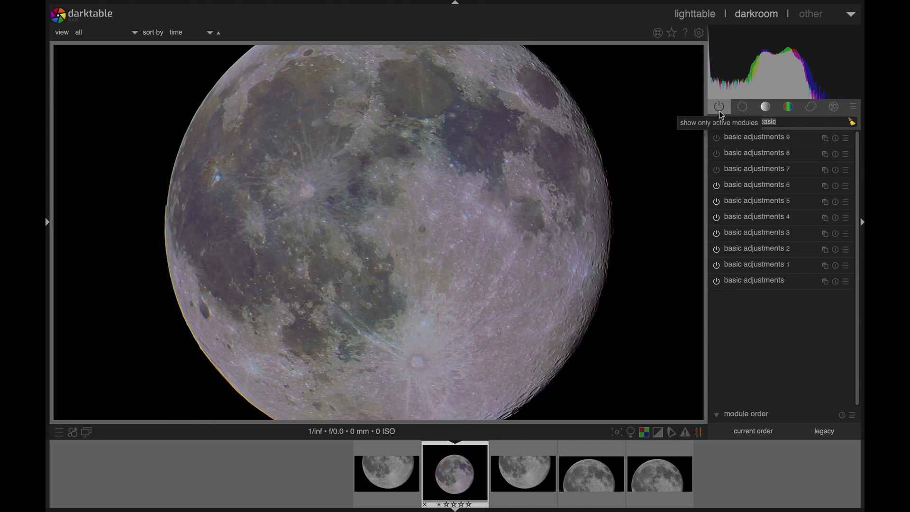
{"action": "type", "text": "rgb"}
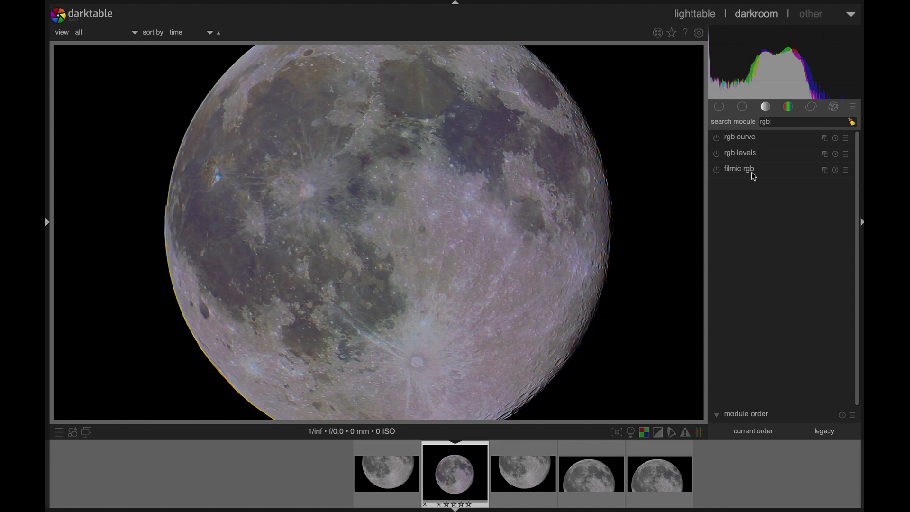
{"action": "left_click", "coordinate": [756, 138]}
{"action": "left_click", "coordinate": [803, 154]}
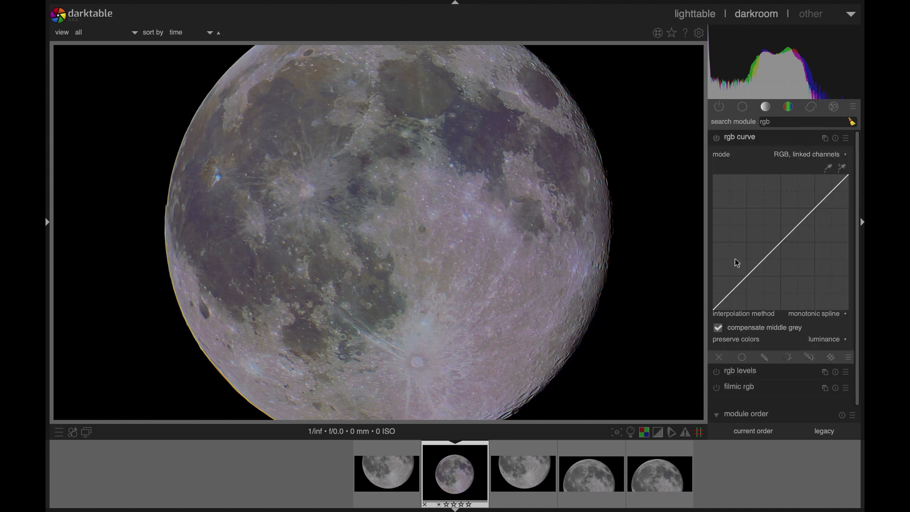
{"action": "left_click_drag", "start_coordinate": [748, 276], "coordinate": [796, 209]}
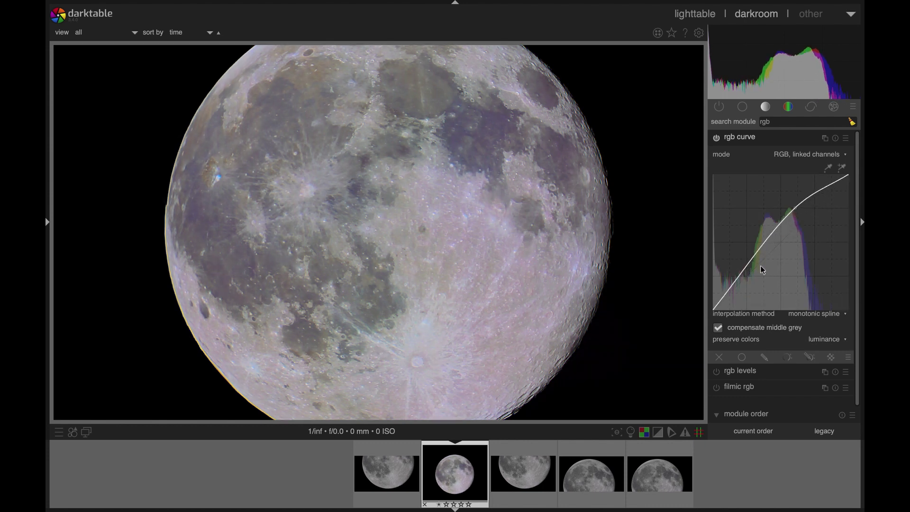
{"action": "left_click_drag", "start_coordinate": [760, 267], "coordinate": [759, 268]}
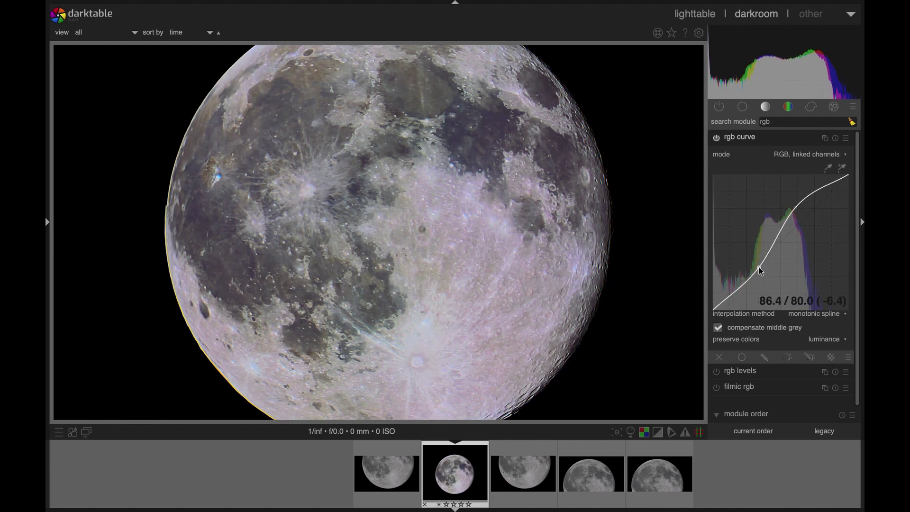
{"action": "left_click_drag", "start_coordinate": [797, 210], "coordinate": [798, 210]}
In the original basic adjustments, set contrast to +0.09 and exposure to -0.23 EV.
{"action": "left_click", "coordinate": [758, 138]}
{"action": "left_click", "coordinate": [765, 108]}
{"action": "left_click", "coordinate": [743, 107]}
{"action": "left_click", "coordinate": [762, 333]}
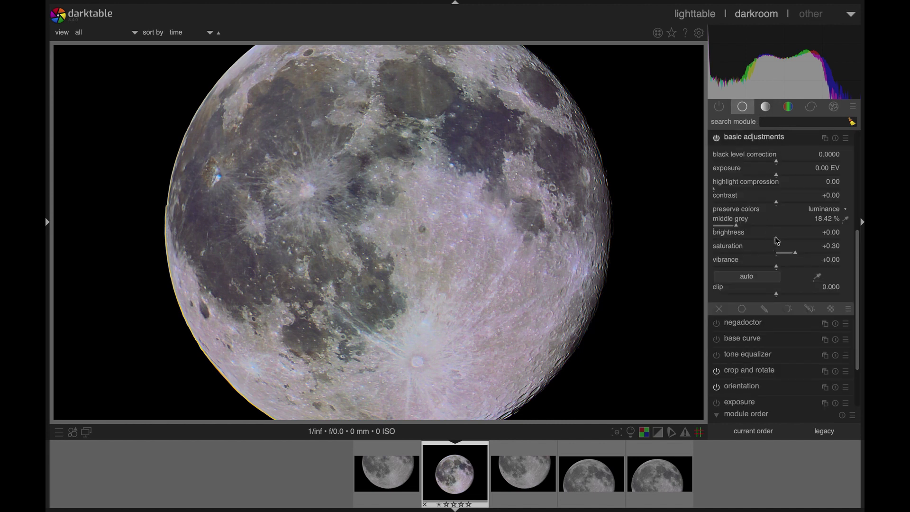
{"action": "mouse_move", "coordinate": [776, 204]}
{"action": "left_mouse_down"}
{"action": "mouse_move", "coordinate": [785, 205]}
{"action": "mouse_move", "coordinate": [776, 175]}
{"action": "left_mouse_up"}
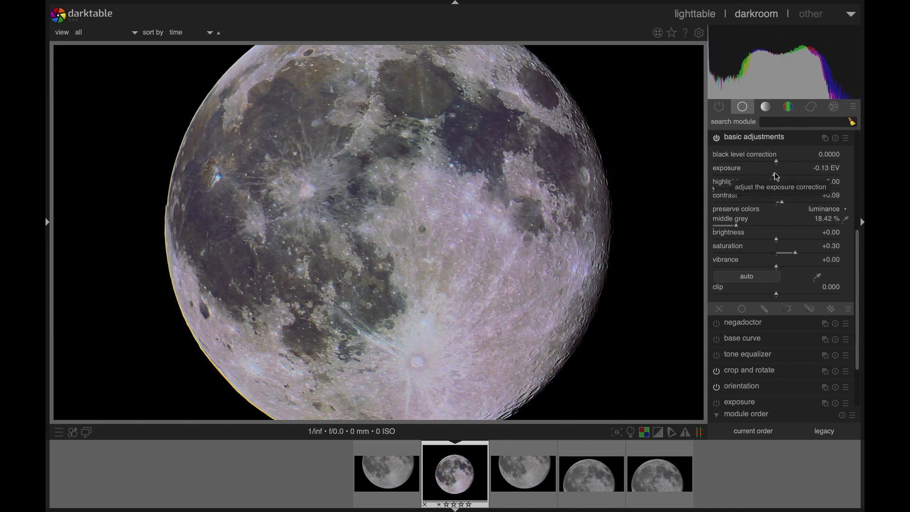
{"action": "left_click_drag", "start_coordinate": [776, 177], "coordinate": [775, 176]}
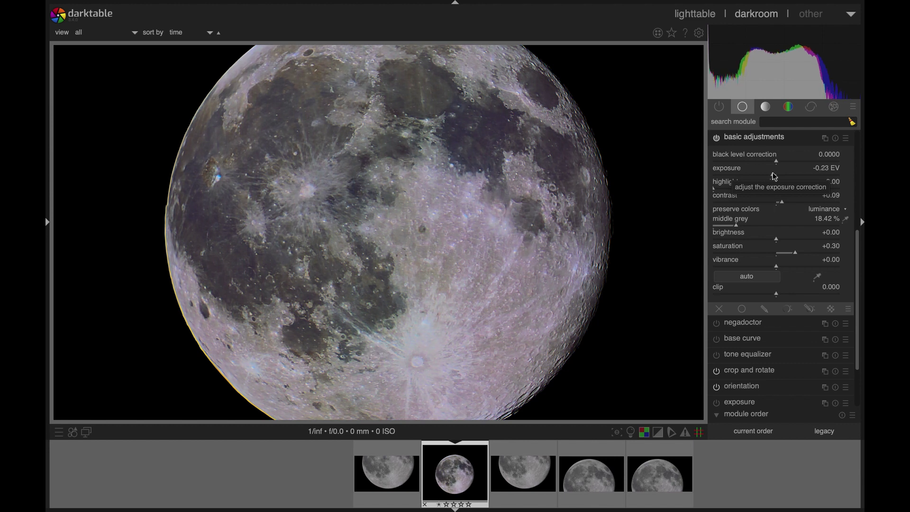
{"action": "left_click_drag", "start_coordinate": [587, 157], "coordinate": [591, 240]}
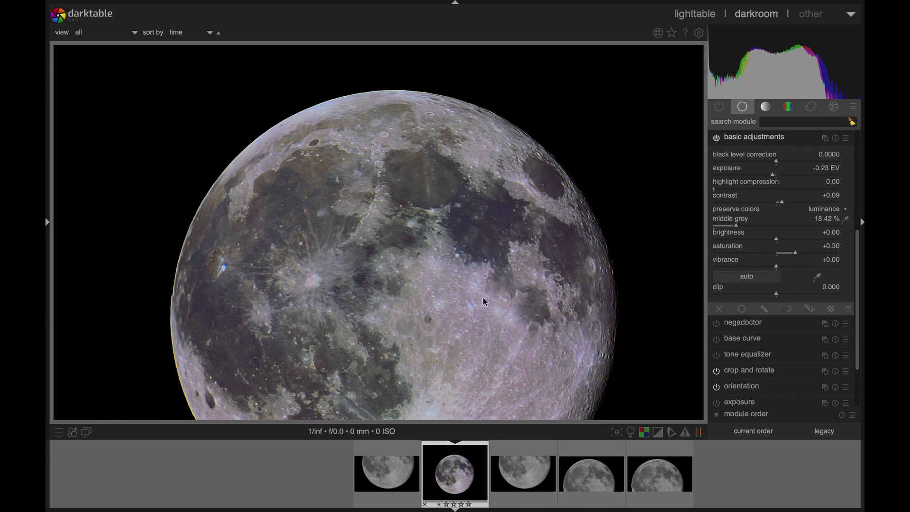
{"action": "left_click_drag", "start_coordinate": [483, 299], "coordinate": [488, 180]}
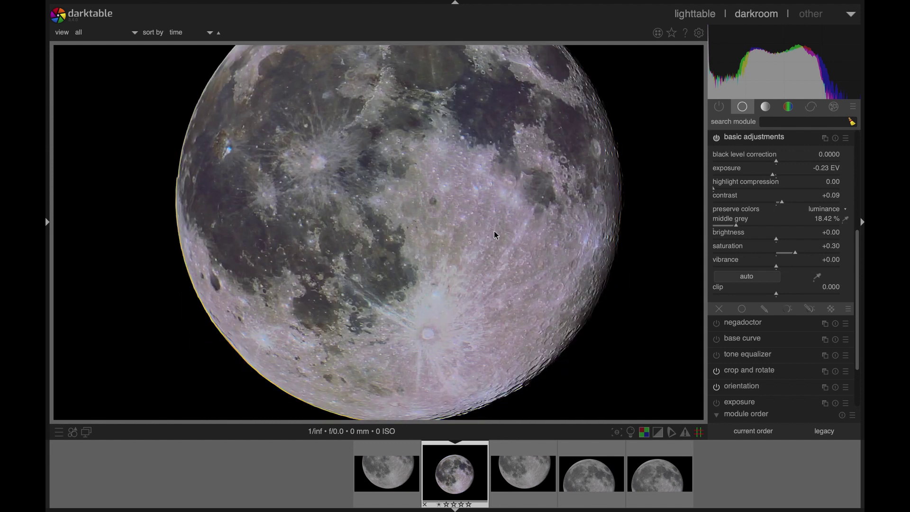